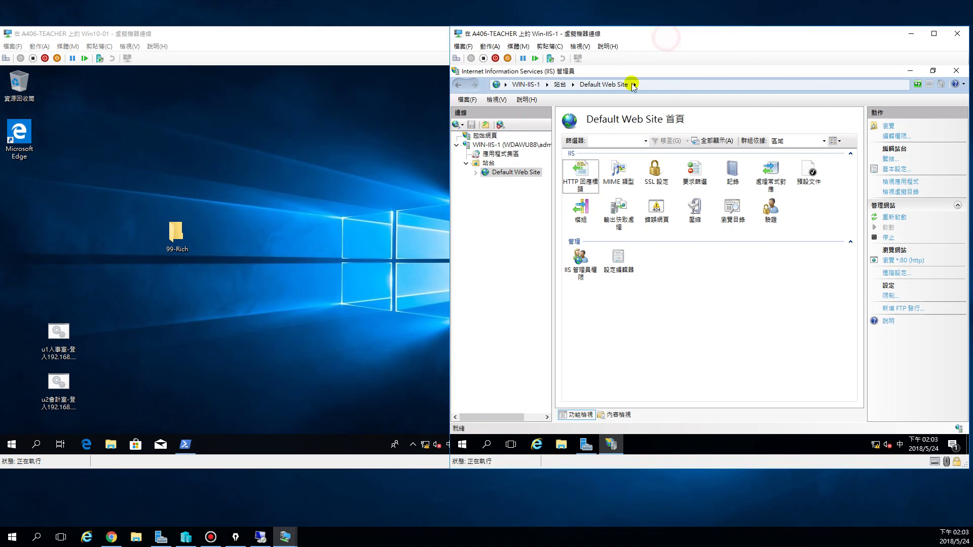
- Close IIS Manager, reopen it from the Server Manager tools, and maximize its window
left_click(956, 71)
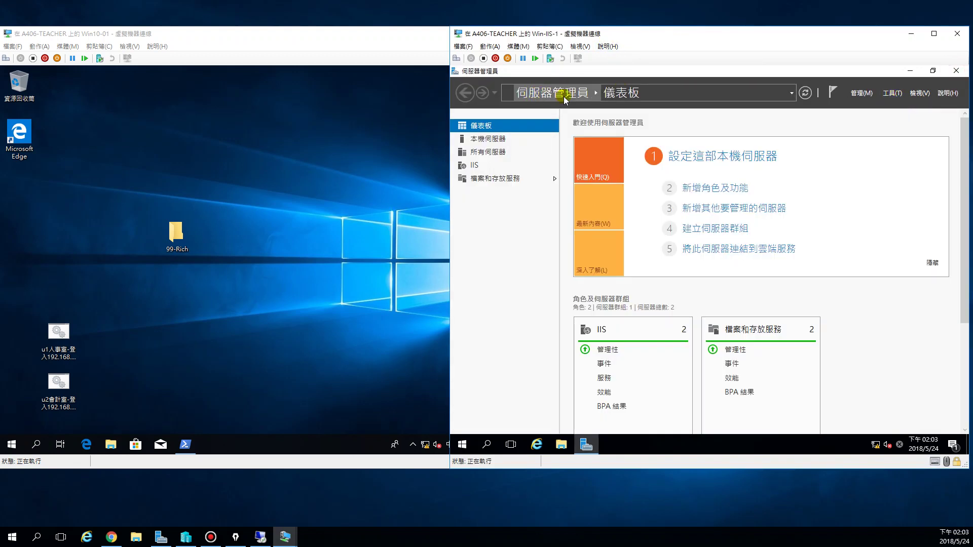
left_click(887, 94)
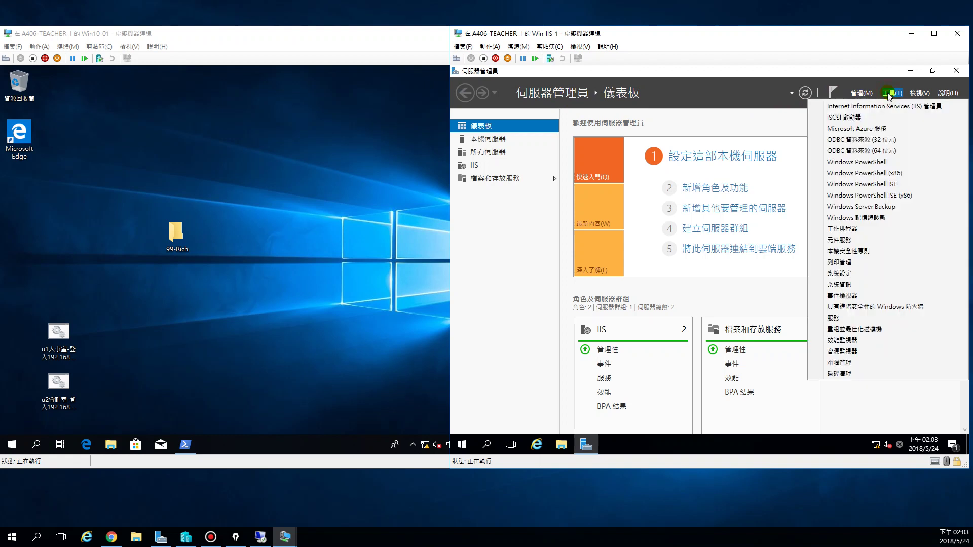
left_click(829, 108)
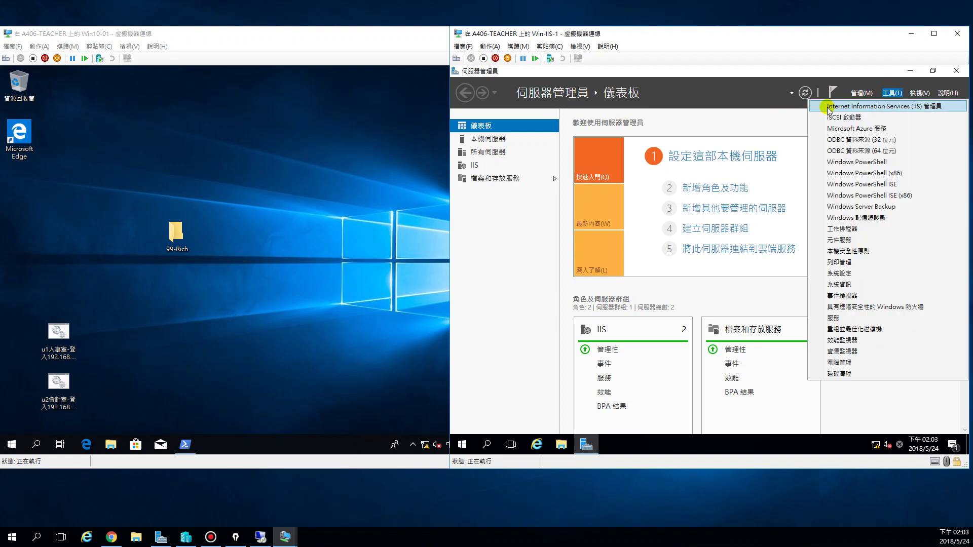
left_click(887, 108)
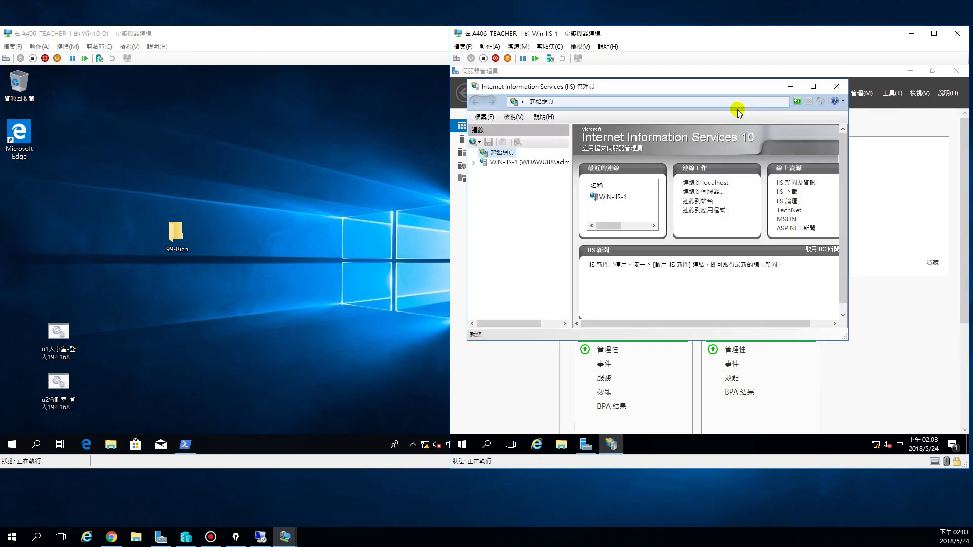
double_click(683, 87)
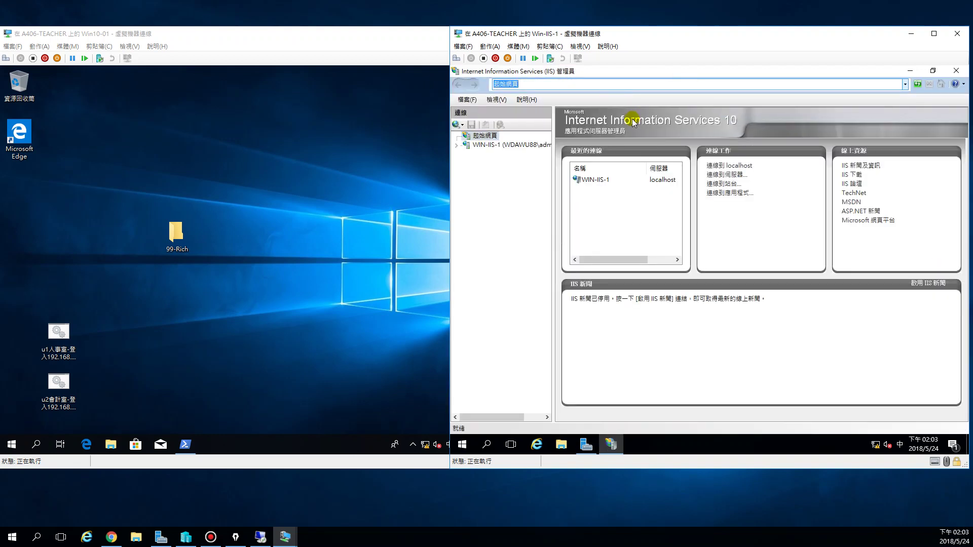
- Expand the WIN-IIS-1 server in the connections tree and widen the tree to show the full server name
left_click(513, 223)
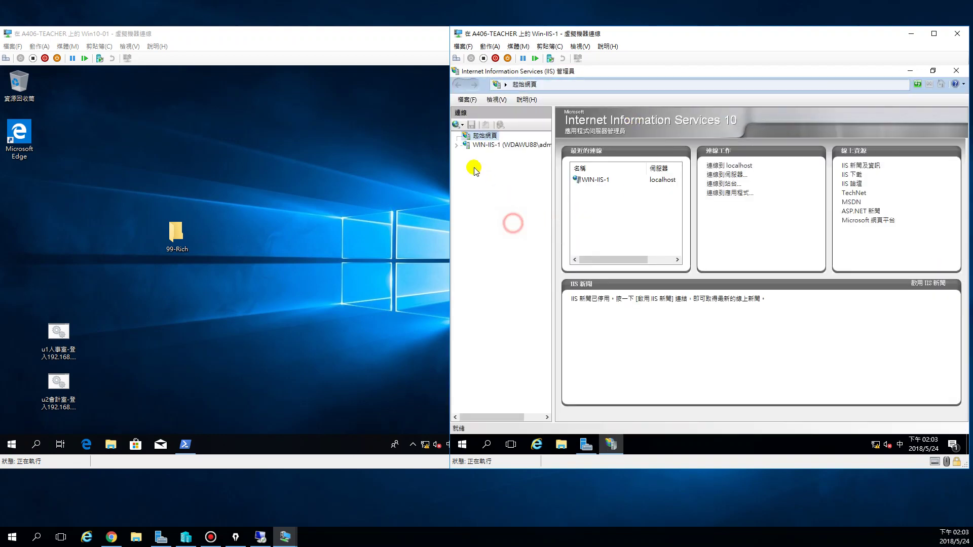
left_click(458, 147)
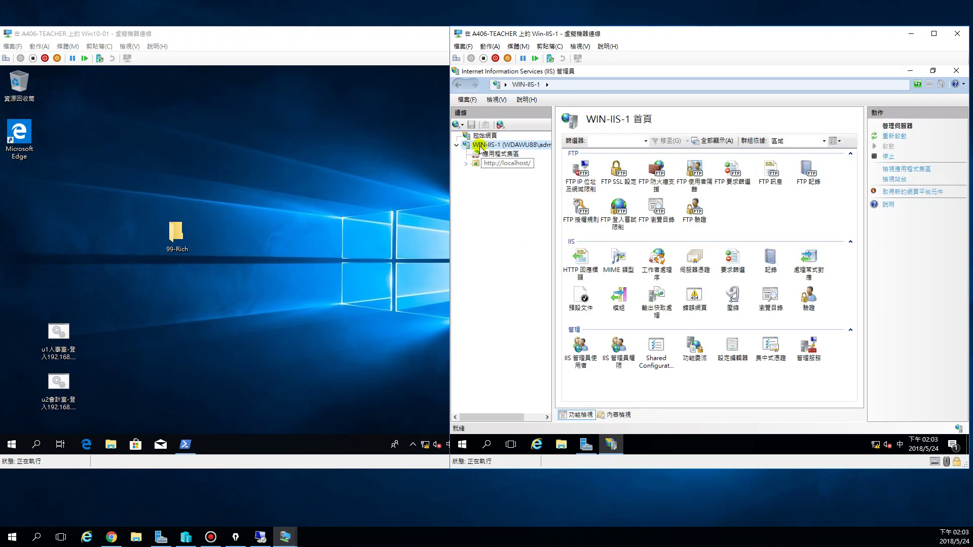
left_click_drag(554, 154, 581, 155)
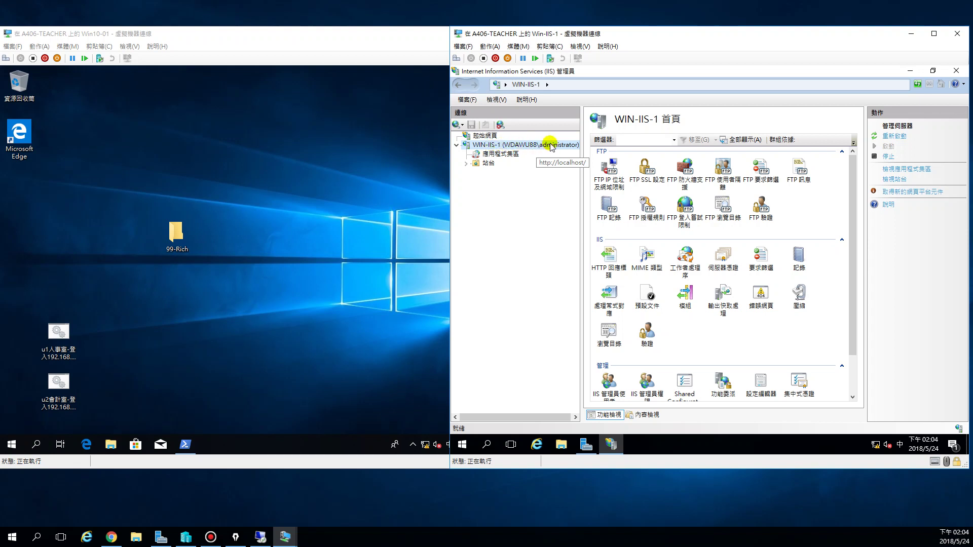
- View the application pools and the sites list of WIN-IIS-1, ending on the Default Web Site home page
left_click(491, 157)
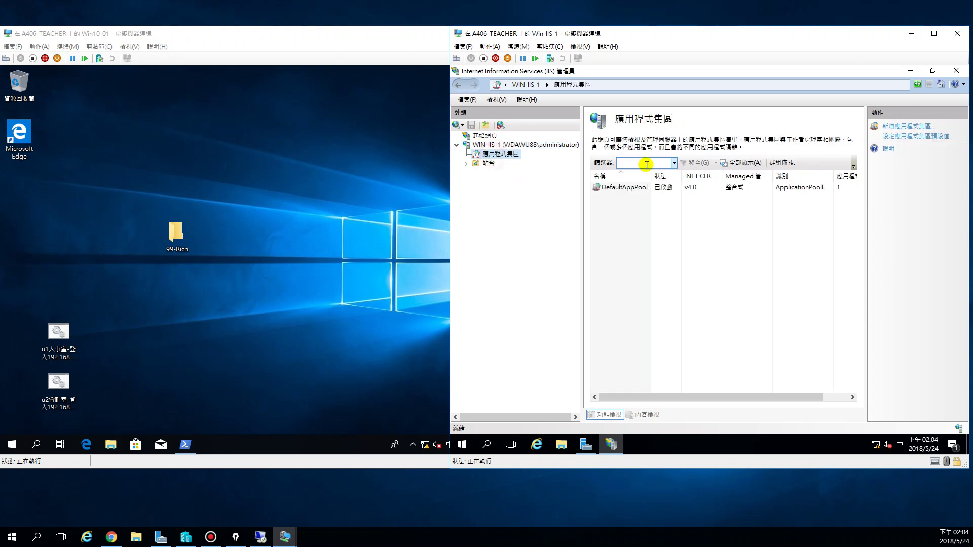
left_click(481, 165)
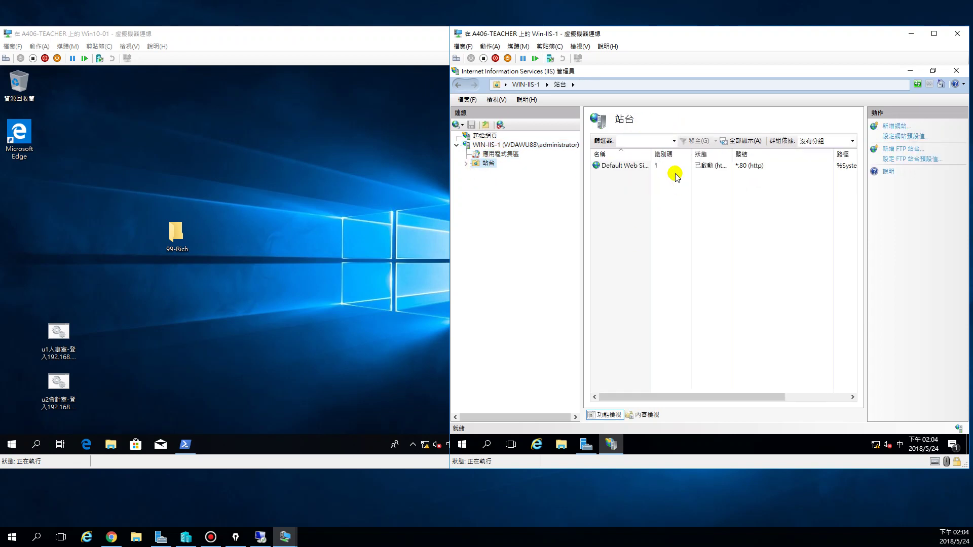
left_click(467, 165)
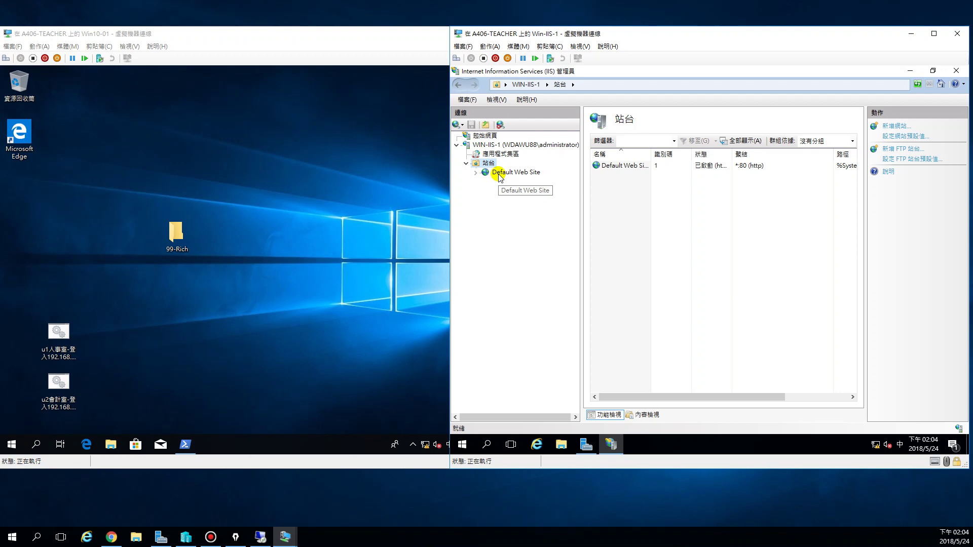
left_click(499, 174)
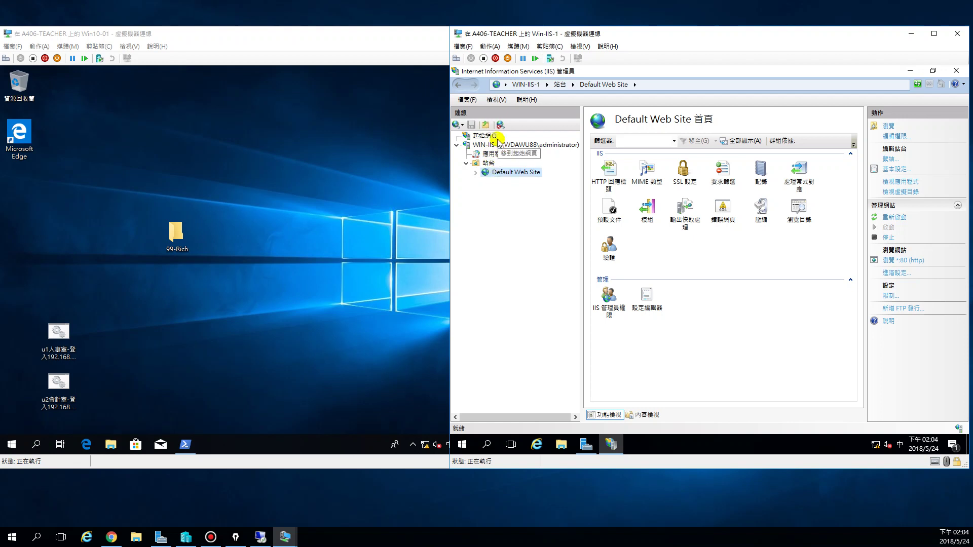
- Compare the features offered on the WIN-IIS-1 server home page with those of Default Web Site
left_click(484, 145)
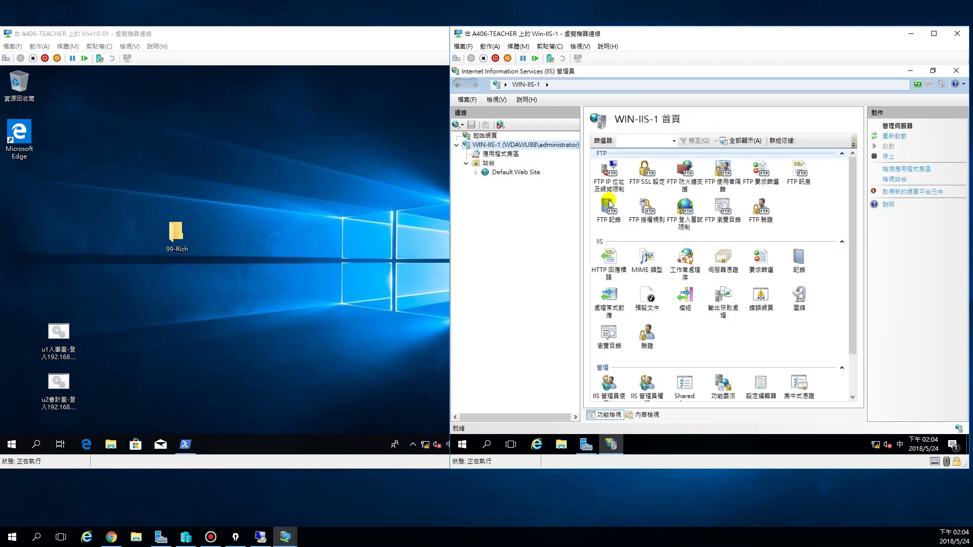
left_click_drag(852, 223, 844, 265)
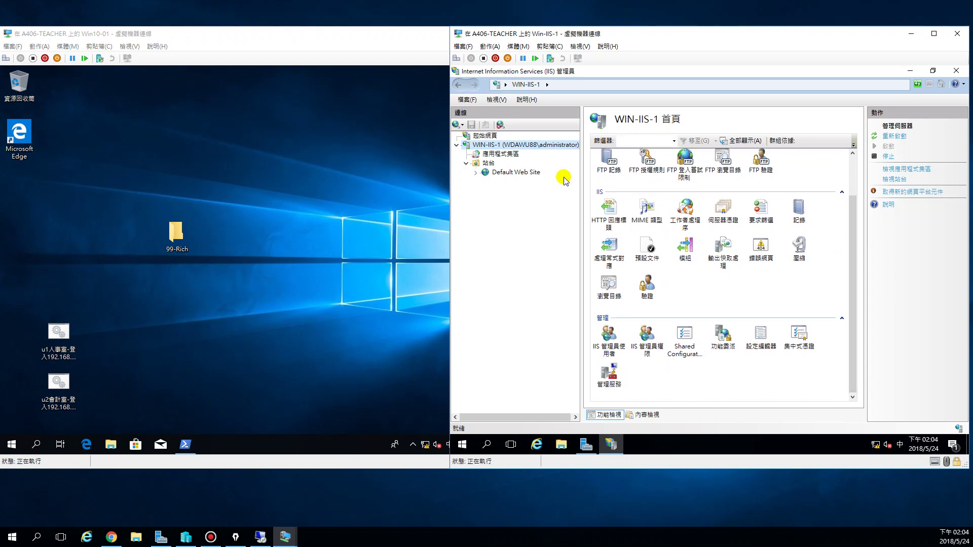
left_click(504, 173)
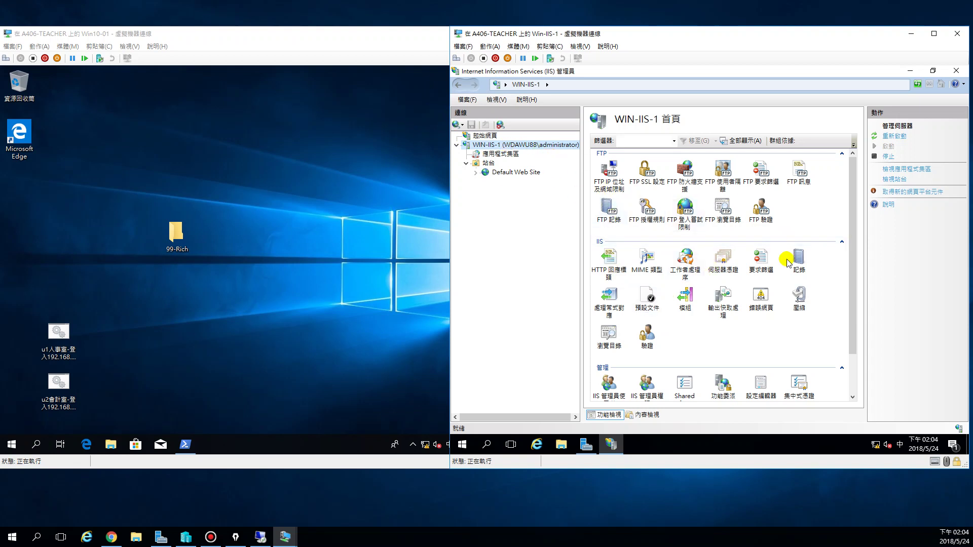
left_click(508, 172)
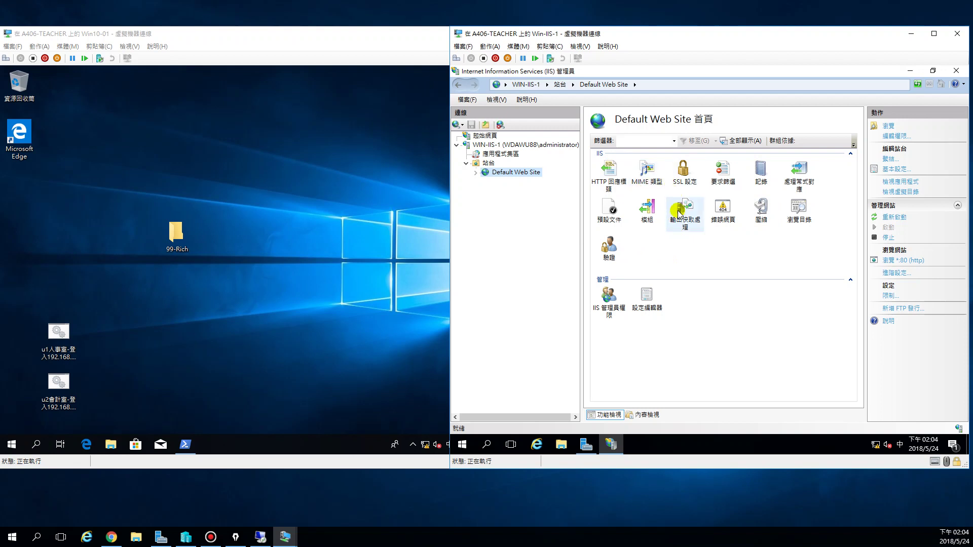
left_click(521, 144)
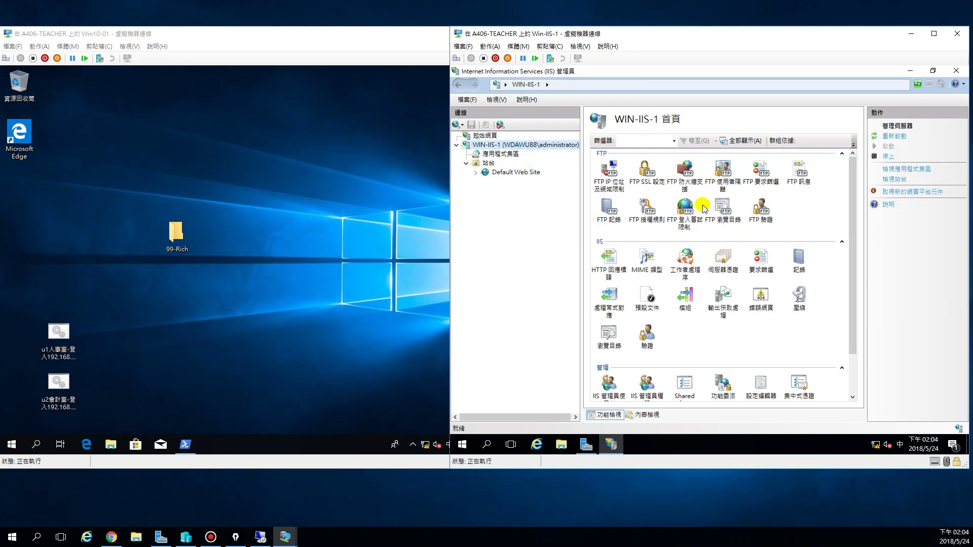
- Open the server-level Default Document (預設文件) settings of WIN-IIS-1 and select Default.htm
left_click(636, 300)
left_click(648, 262)
double_click(647, 297)
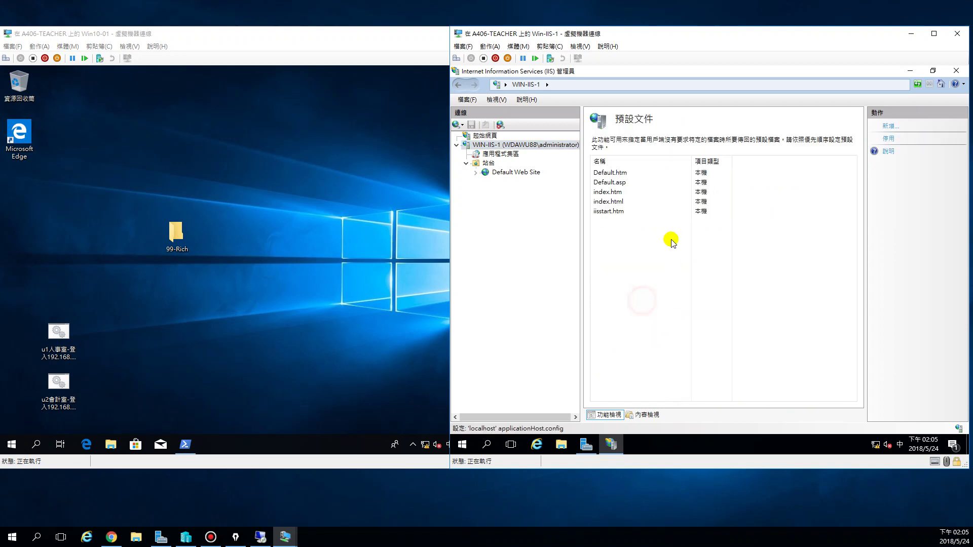
left_click(605, 172)
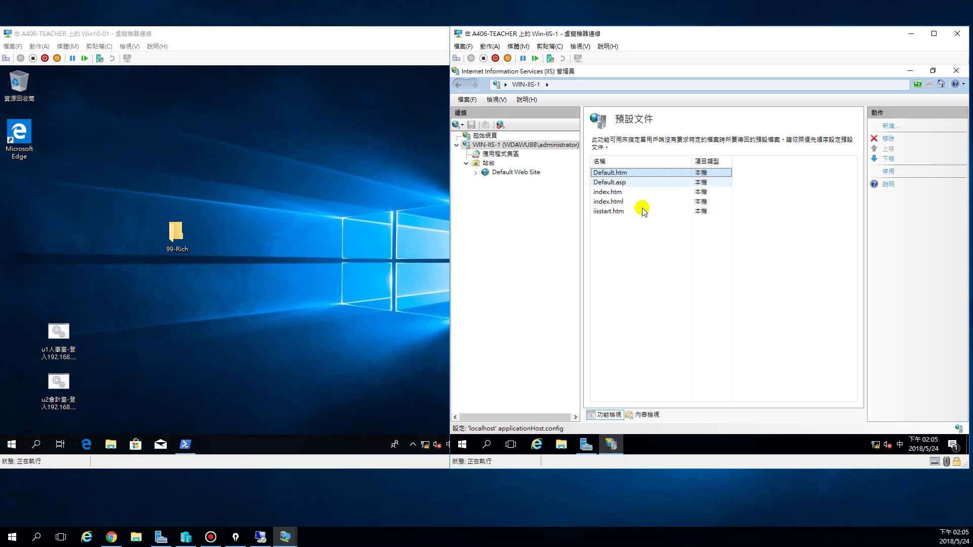
- Switch to Edge on the Win10-01 machine, browse to 192.168.88.101, and maximize the browser
left_click(87, 444)
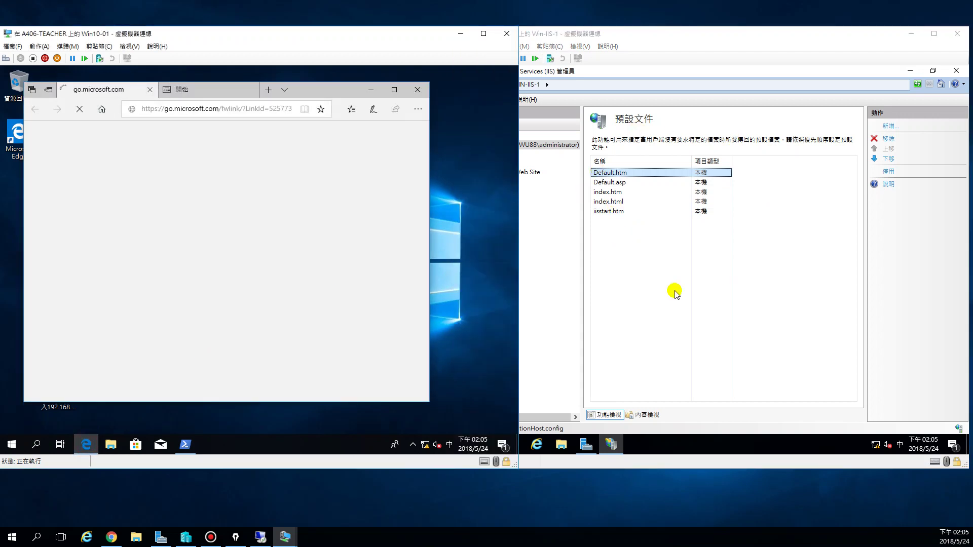
left_click(214, 112)
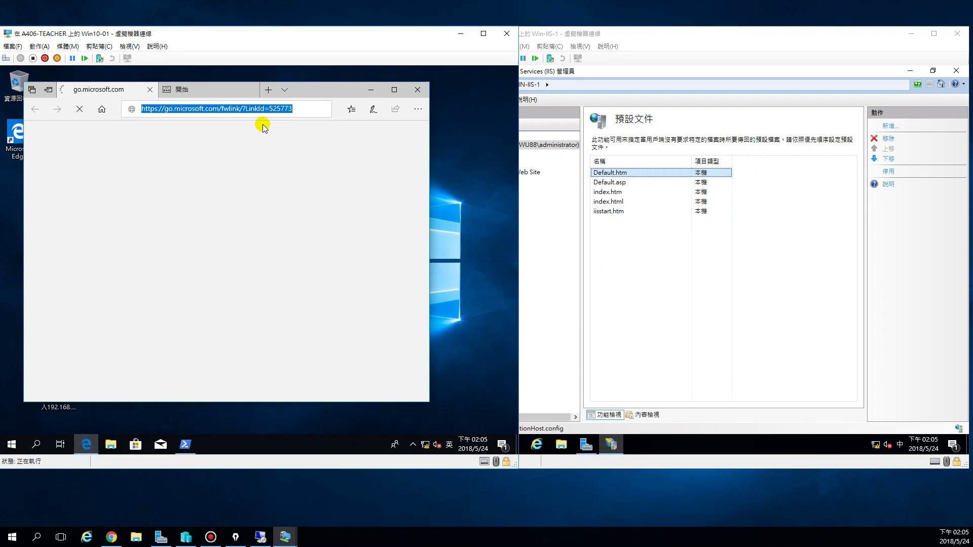
type("192.168.88.101")
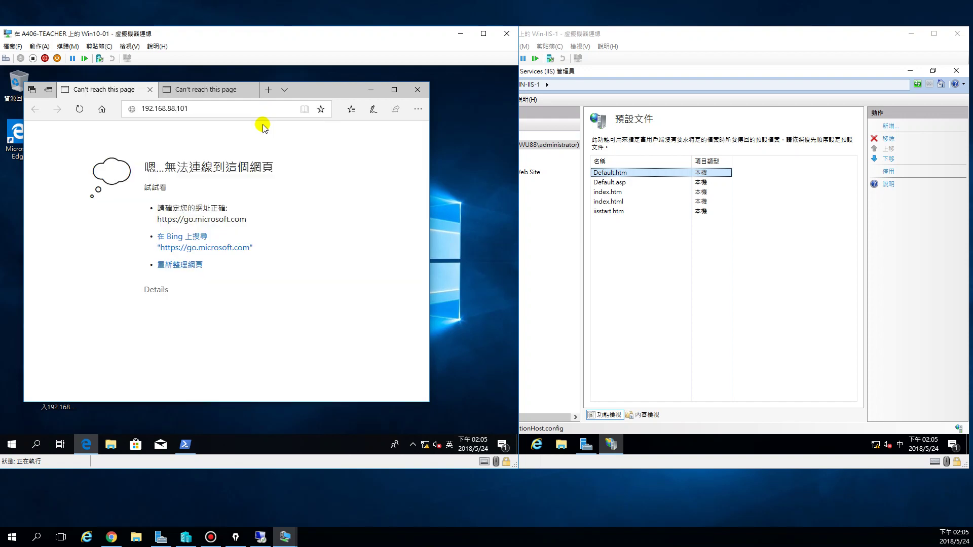
left_click(211, 109)
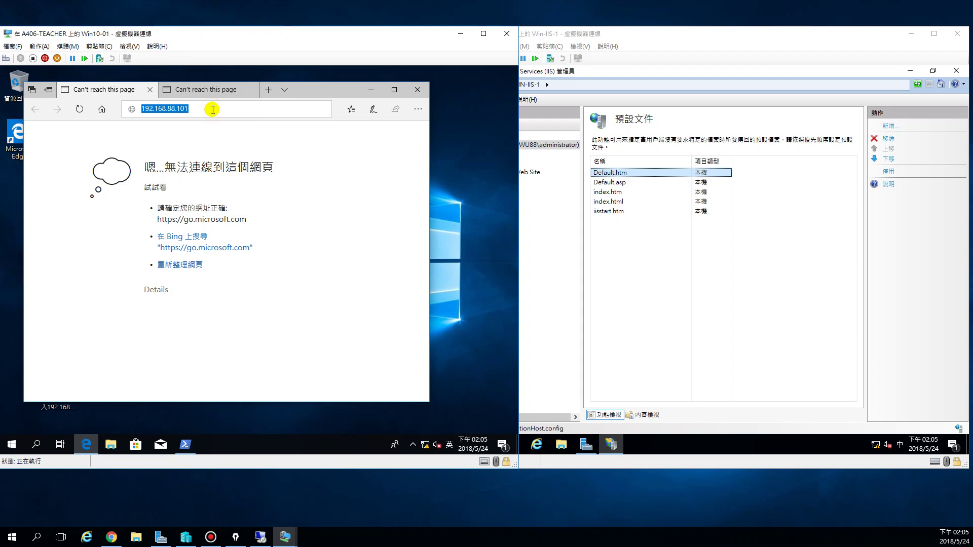
key("Return")
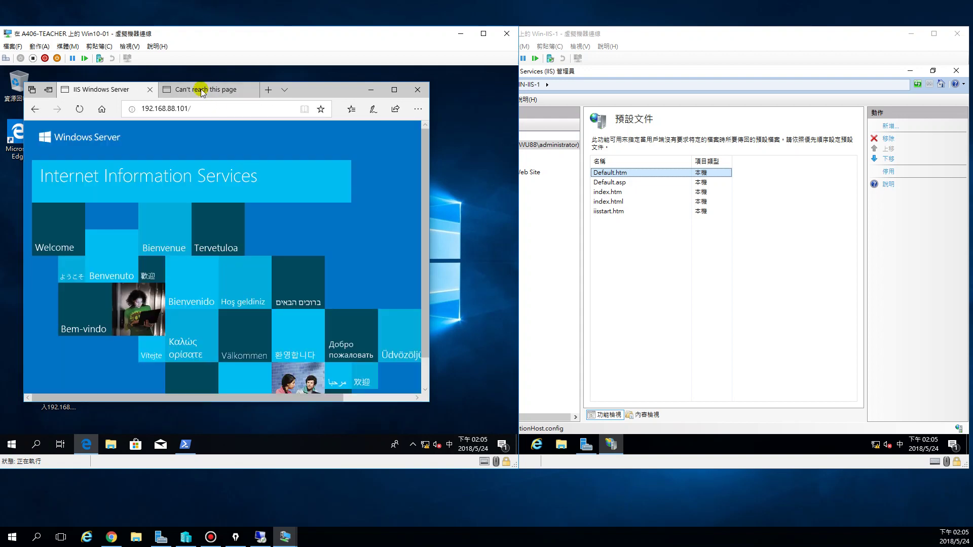
left_click(393, 90)
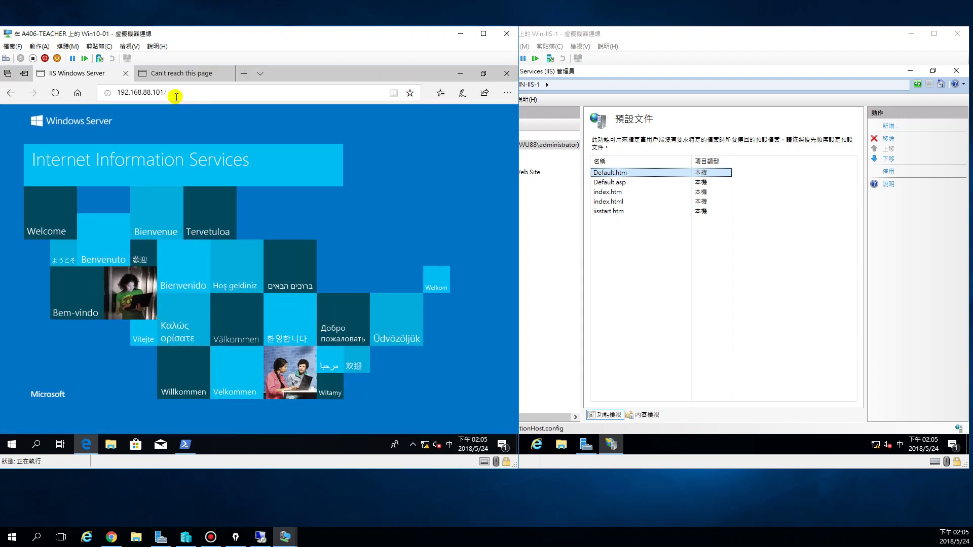
left_click(176, 96)
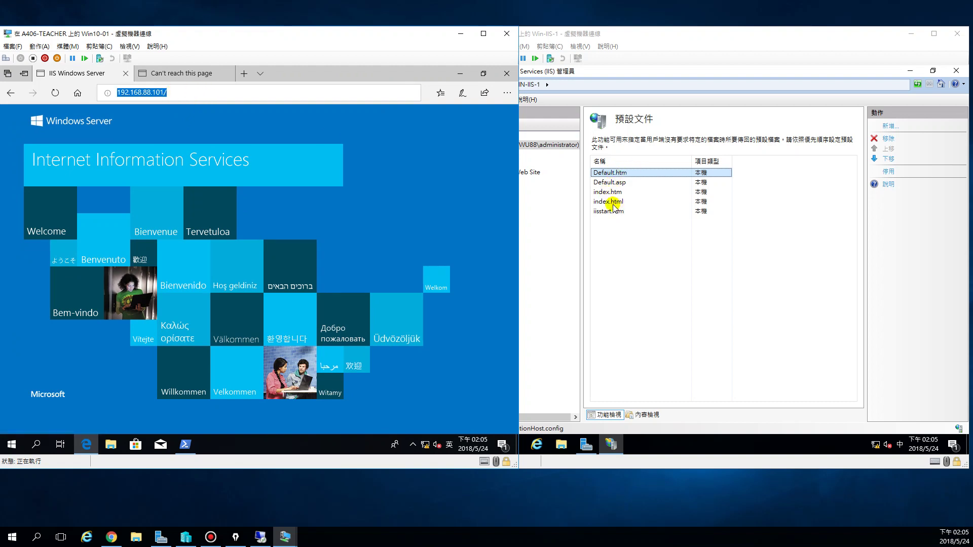
- Return to IIS Manager on Win-IIS-1 and explore the Default Web Site's wwwroot content folder
left_click(633, 256)
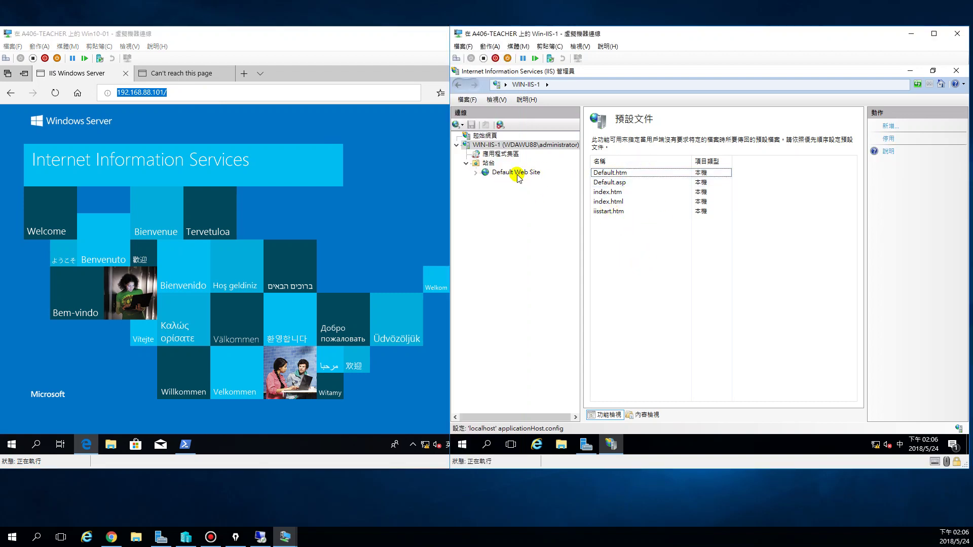
right_click(500, 174)
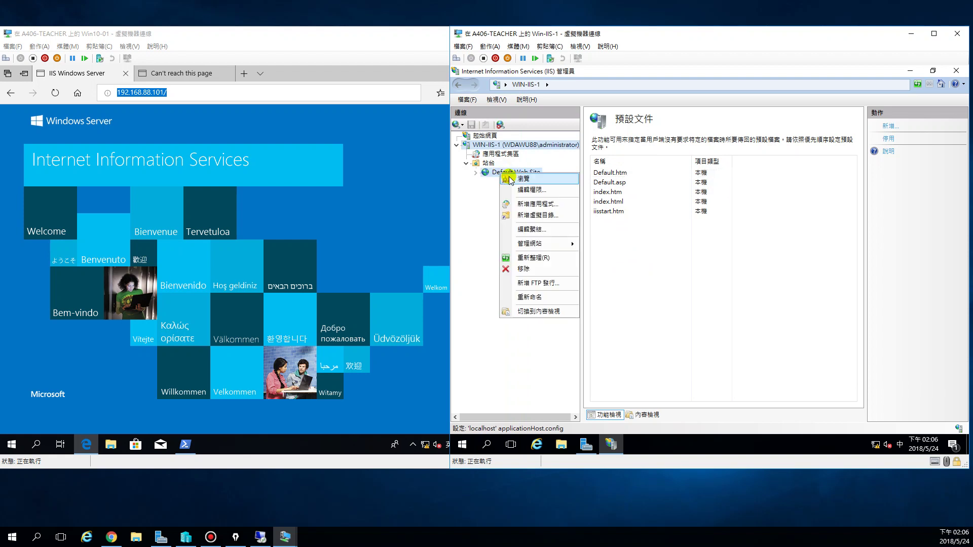
left_click(511, 180)
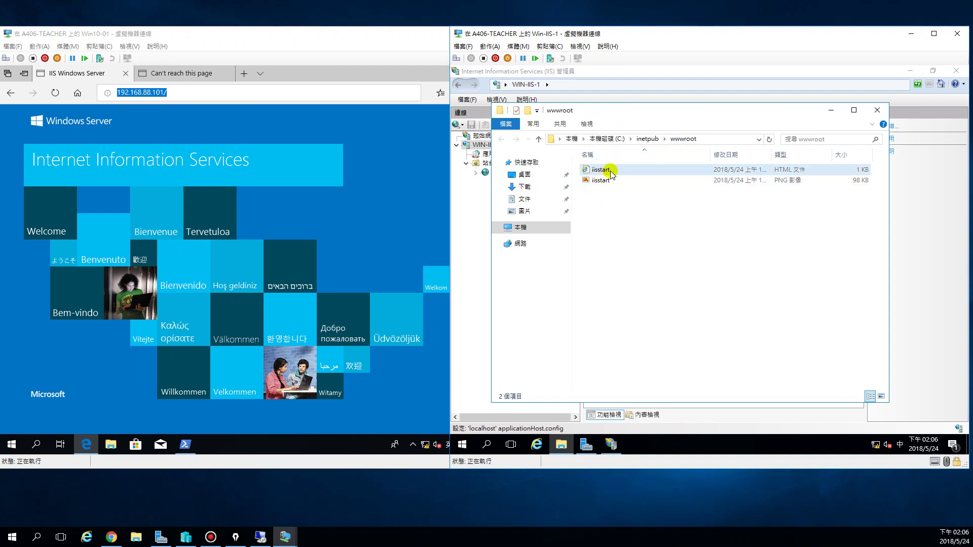
mouse_move(600, 184)
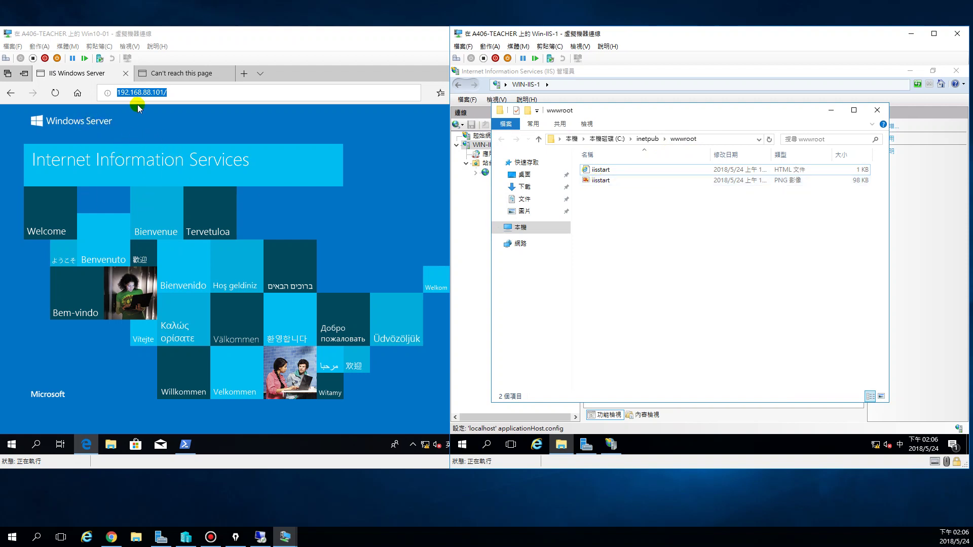
- Check the site address in the Win10-01 browser and select index.html in the server's default document list
left_click(173, 97)
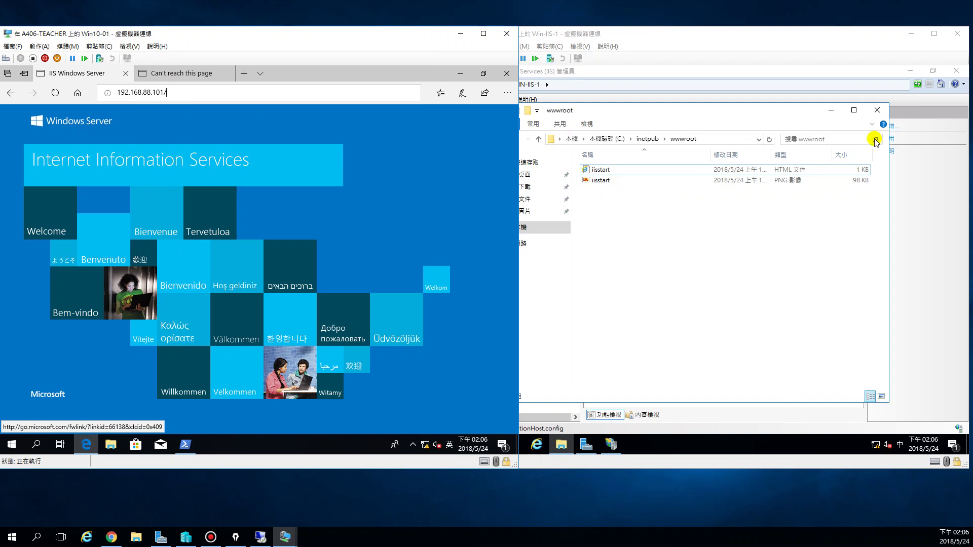
left_click(929, 195)
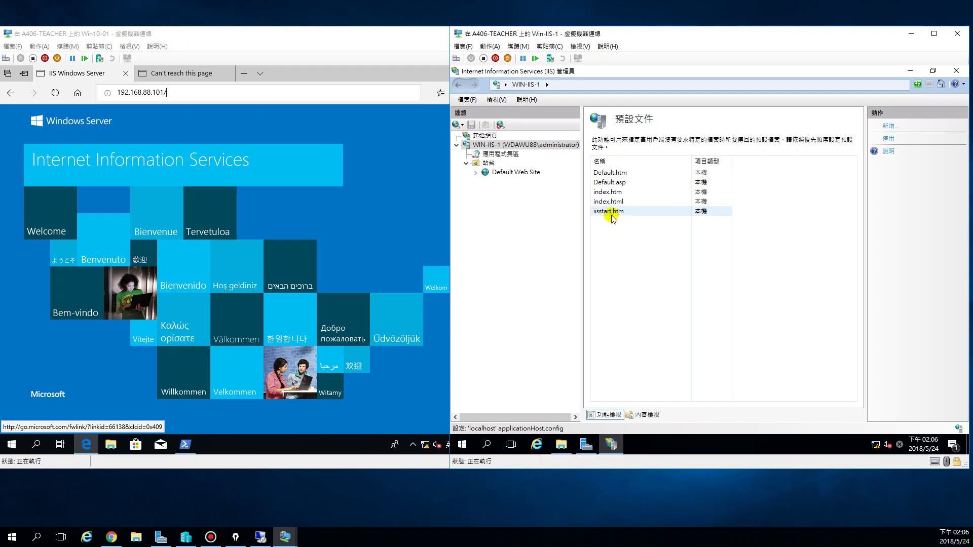
left_click(603, 203)
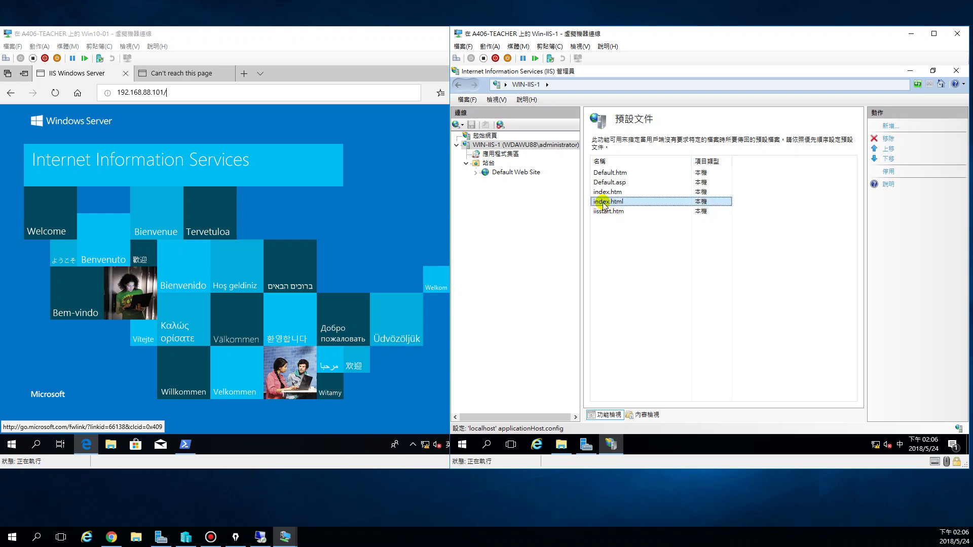
- Switch to File Explorer on Win-IIS-1 and browse from drive C: through inetpub to the wwwroot folder
left_click(561, 444)
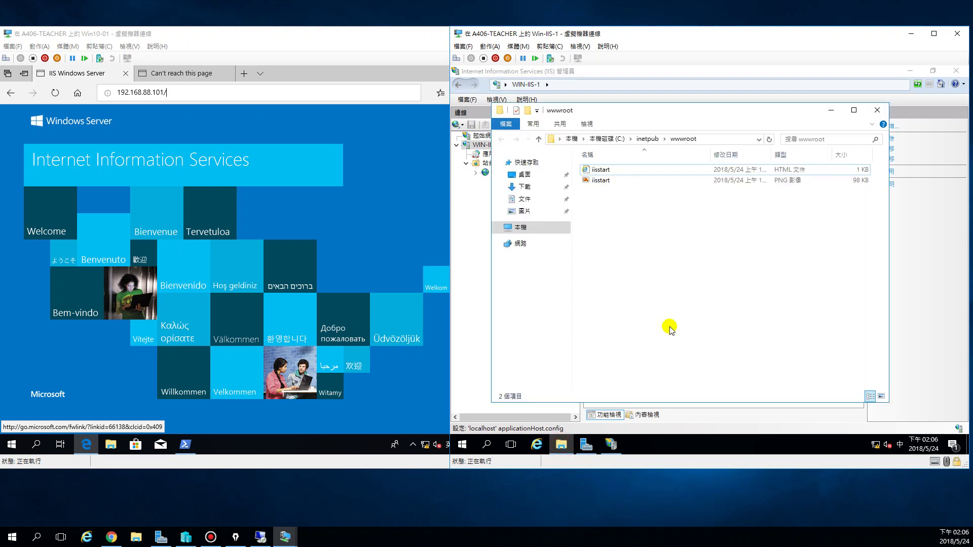
left_click(606, 139)
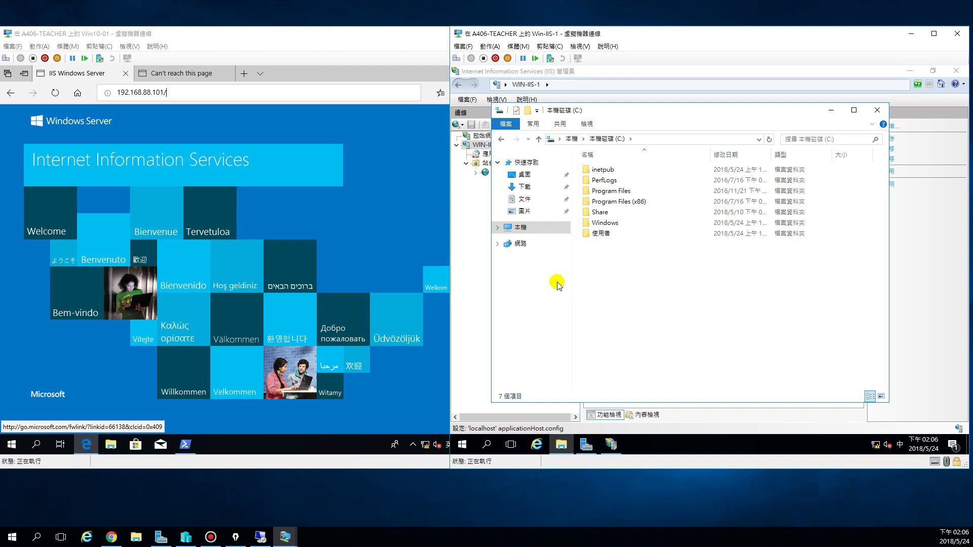
left_click(498, 227)
left_click(502, 313)
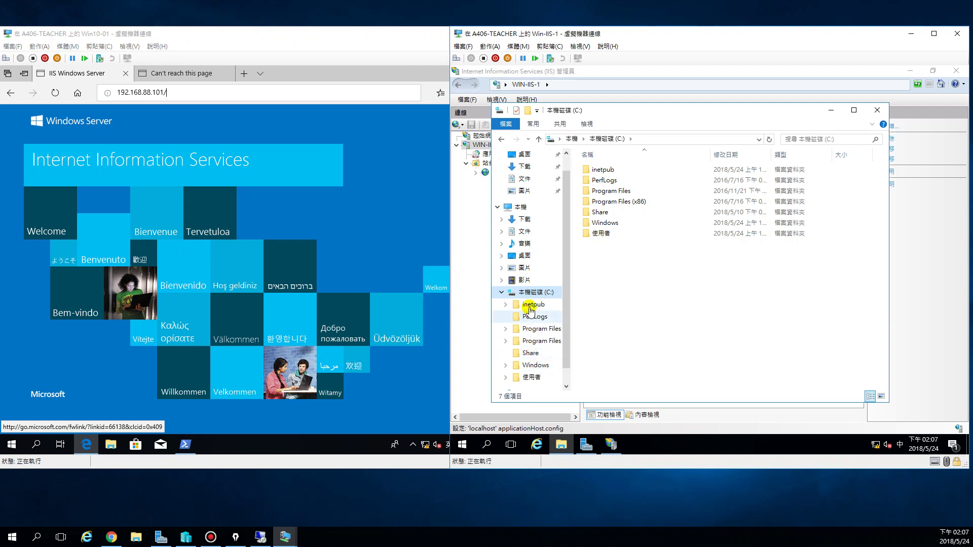
left_click(533, 305)
left_click(611, 224)
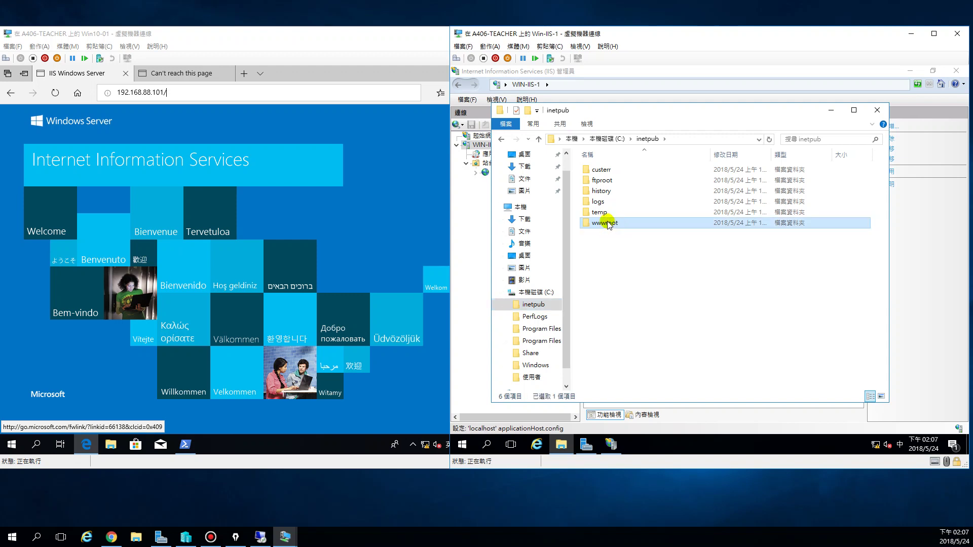
double_click(611, 225)
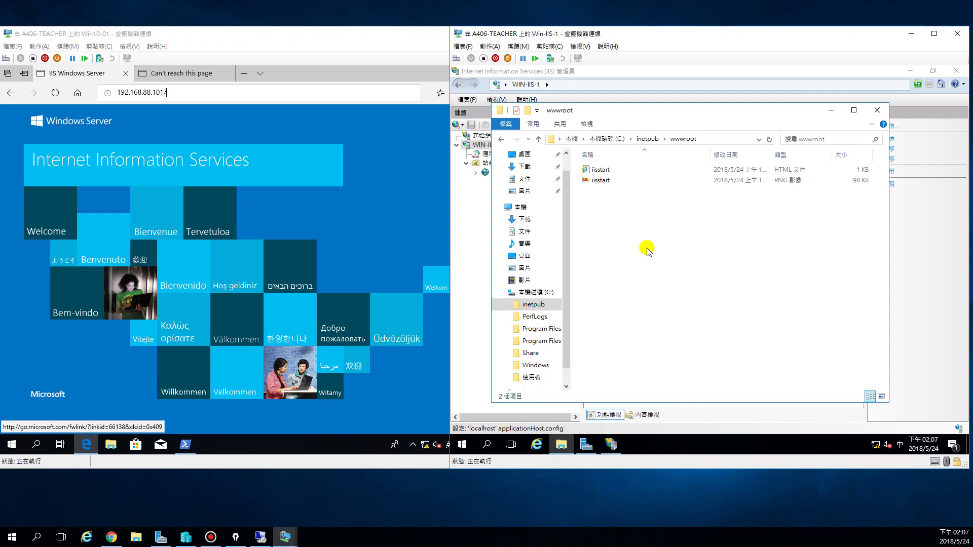
- Create a new text document in the wwwroot folder, keeping its default name
right_click(625, 232)
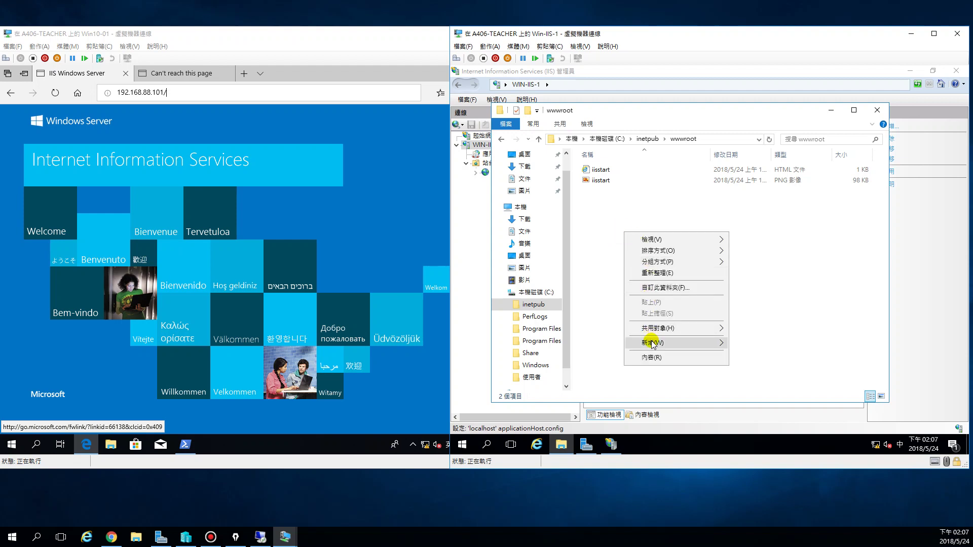
mouse_move(679, 342)
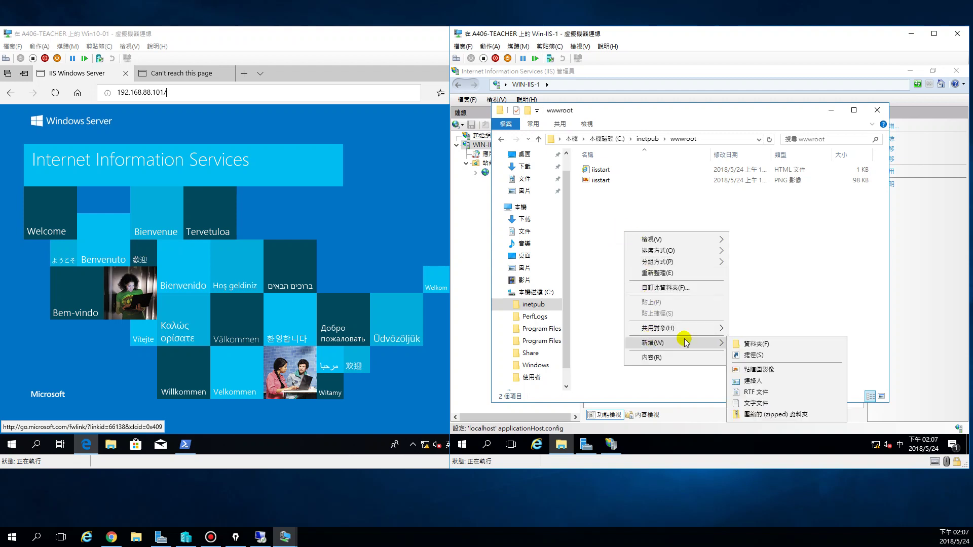
left_click(757, 403)
left_click(675, 252)
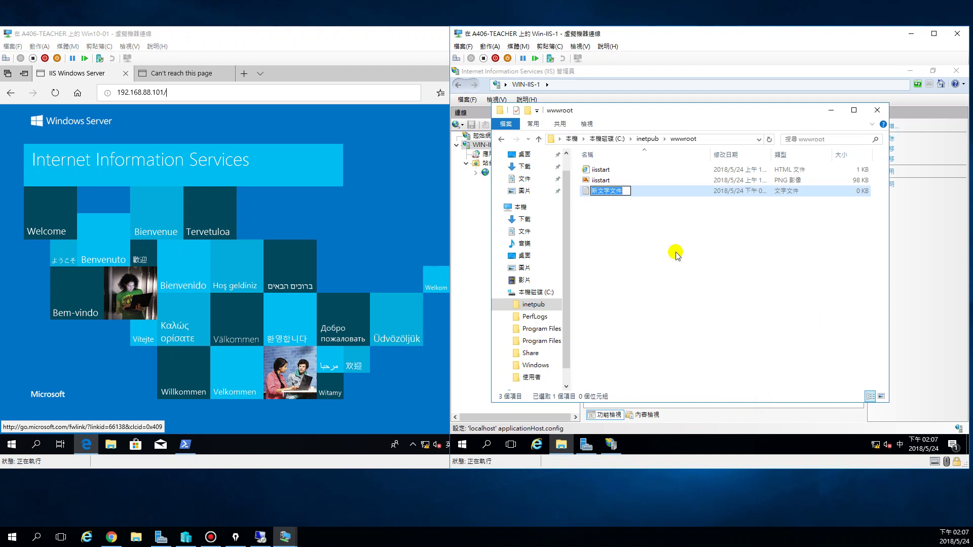
left_click(610, 191)
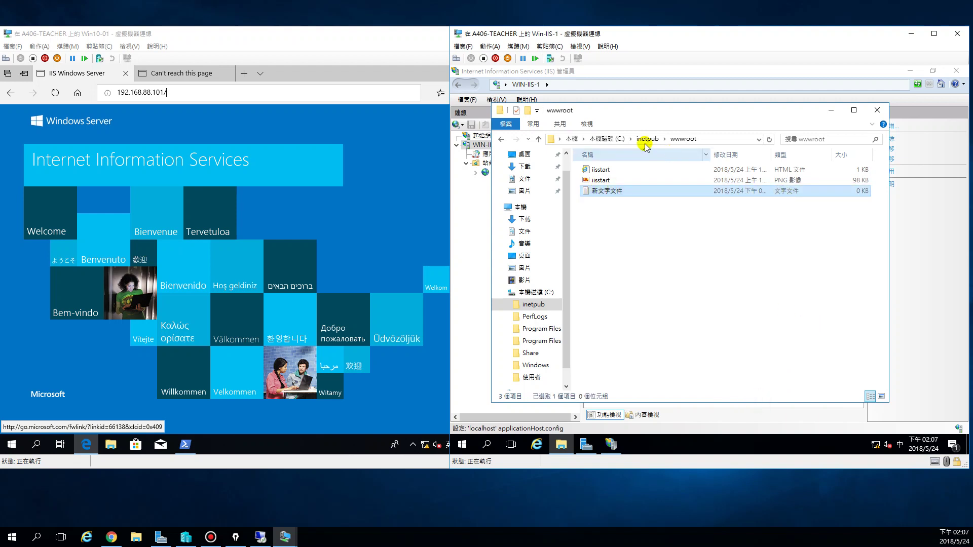
- Turn on the display of file name extensions (副檔名) for the wwwroot folder
left_click(587, 124)
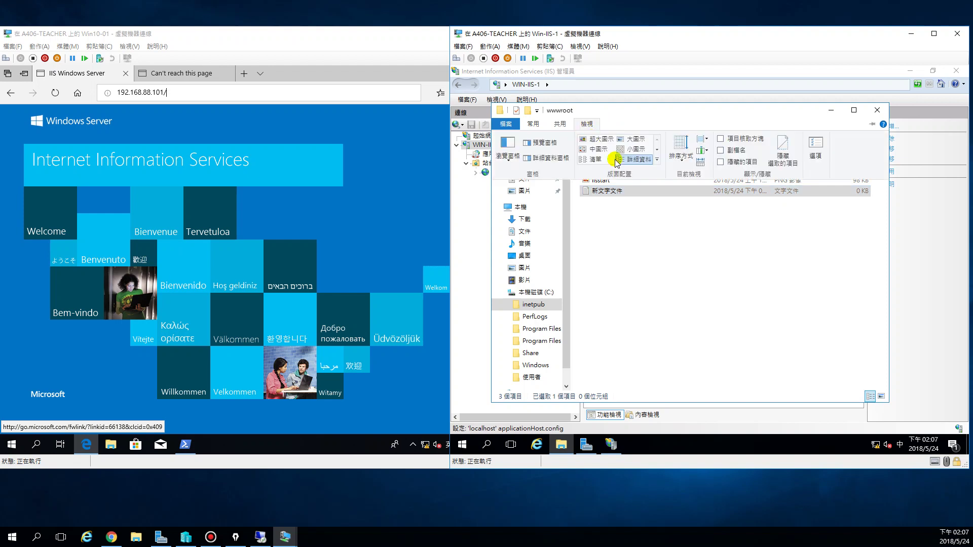
left_click(720, 151)
left_click(712, 252)
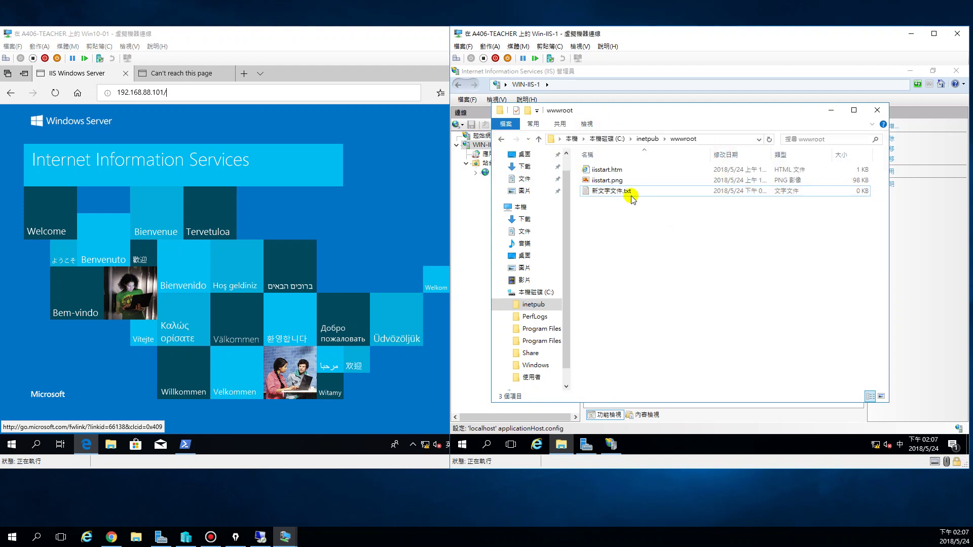
- Open the new text document in Notepad and enter <h1> and </h1> tags on separate lines
double_click(603, 192)
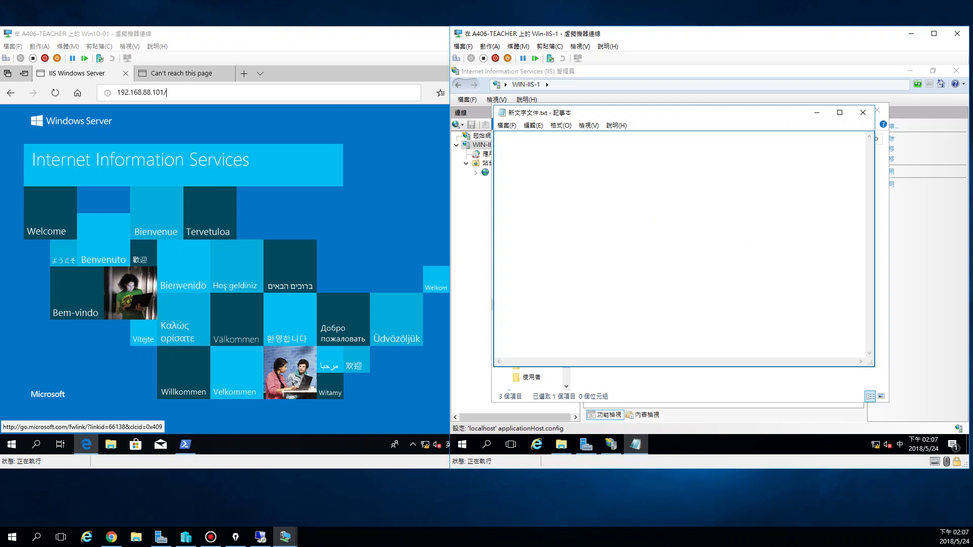
type("<>")
key("shift")
type("h1> </h1>")
key("Return")
- Enter the heading text 107-1雲端班-00 between the h1 tags, then save and close the text document
key("shift")
type("107-1")
key("shift")
type("mp62j")
type("0")
key("BackSpace")
key("BackSpace")
key("BackSpace")
key("BackSpace")
key("BackSpace")
key("BackSpace")
key("BackSpace")
key("shift")
type("mp62j0 10")
key("Return")
type("-00")
key("ctrl+s")
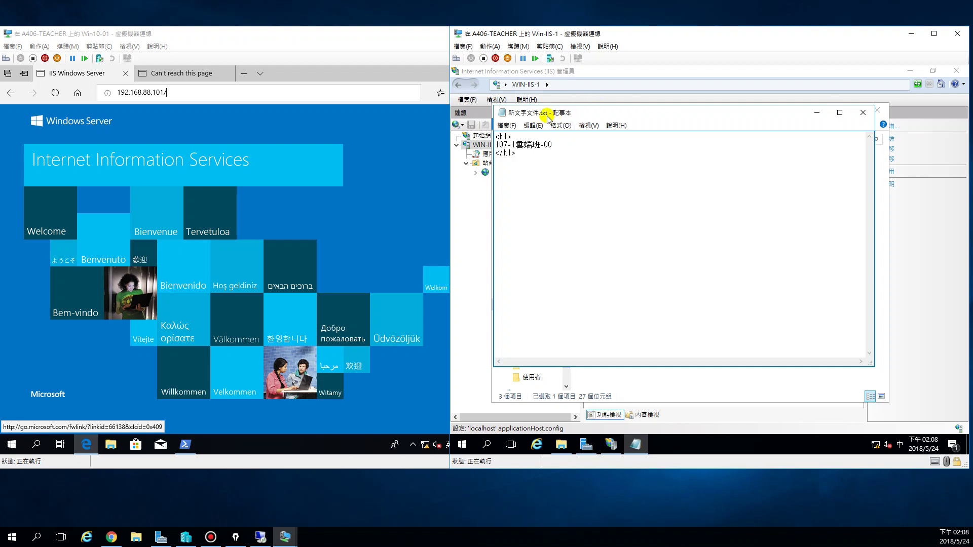
left_click(862, 116)
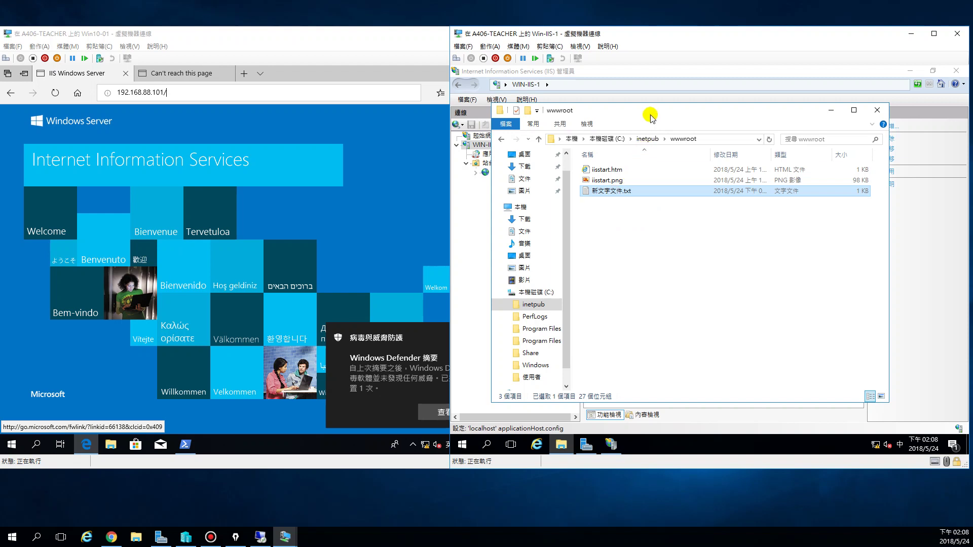
- Move and shrink the wwwroot window so that it leaves the default document list uncovered
left_click_drag(655, 108, 702, 122)
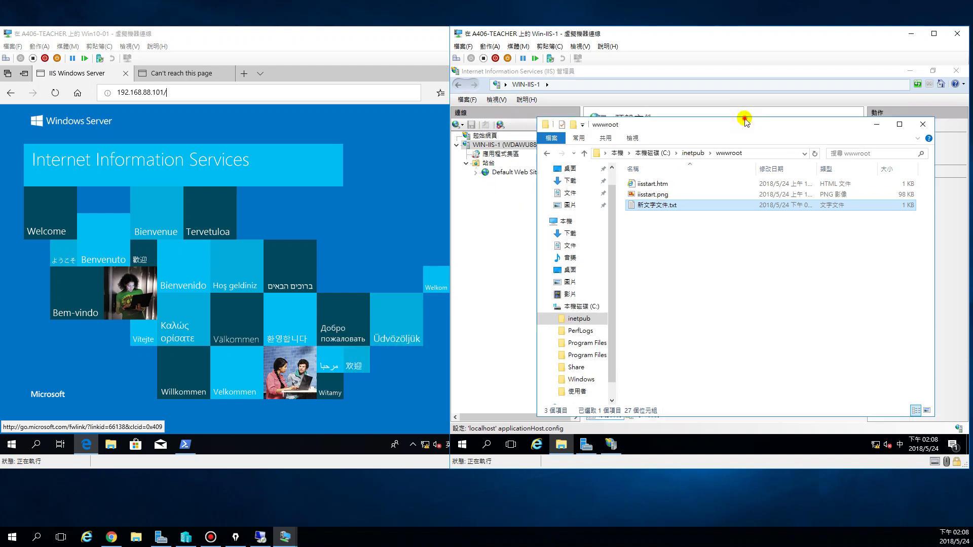
double_click(745, 118)
left_click_drag(724, 70, 734, 258)
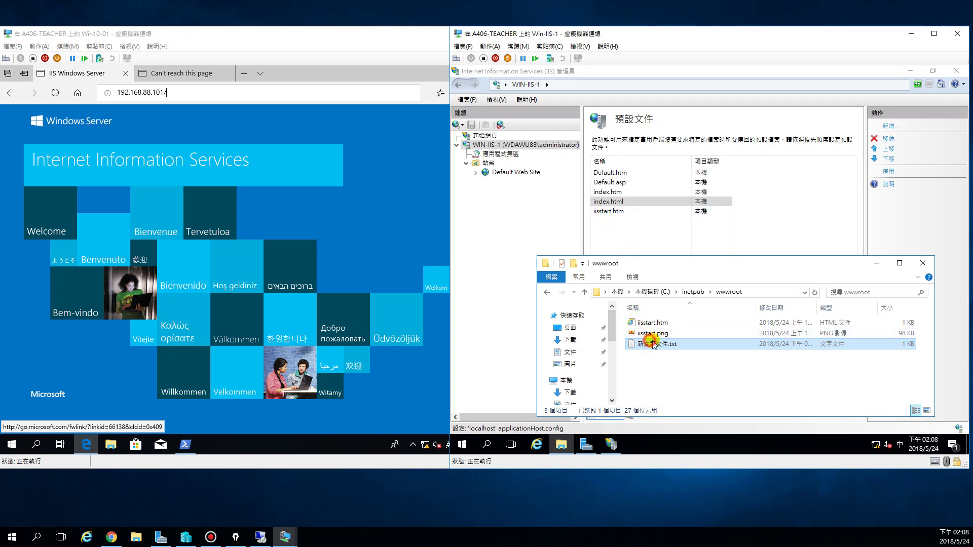
- Rename the new text document as Default.htm and accept the extension change
key("F2")
type("Def")
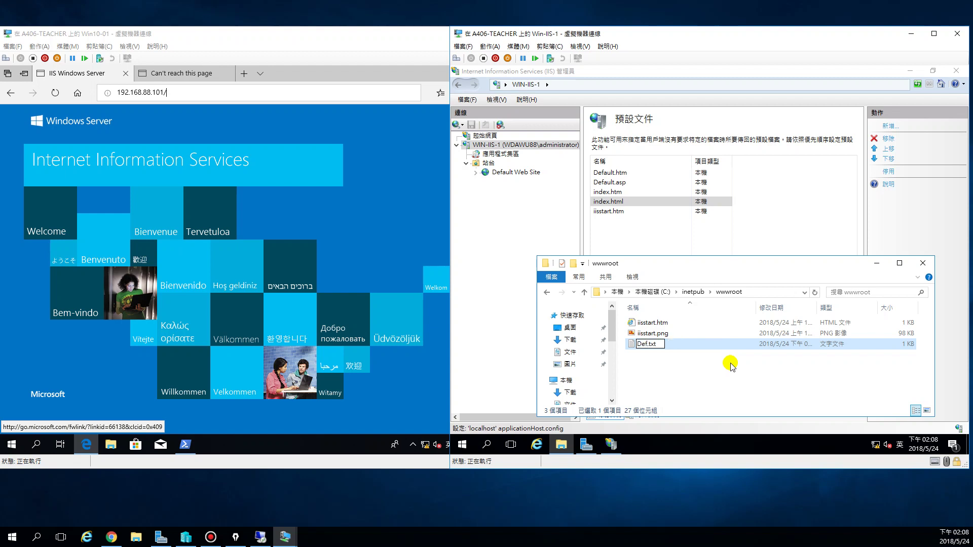
type("ault.htm")
key("Delete")
key("Delete")
key("Delete")
key("Delete")
key("Return")
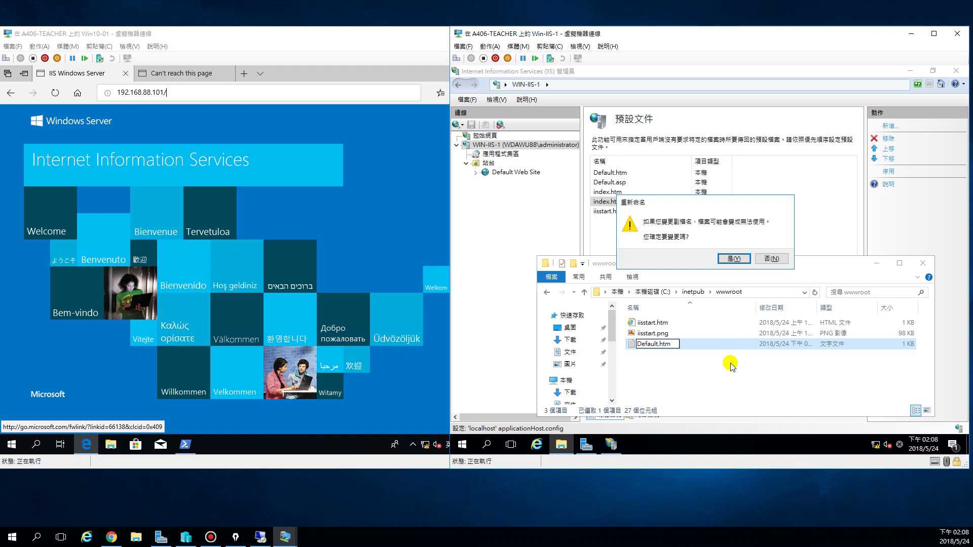
key("Return")
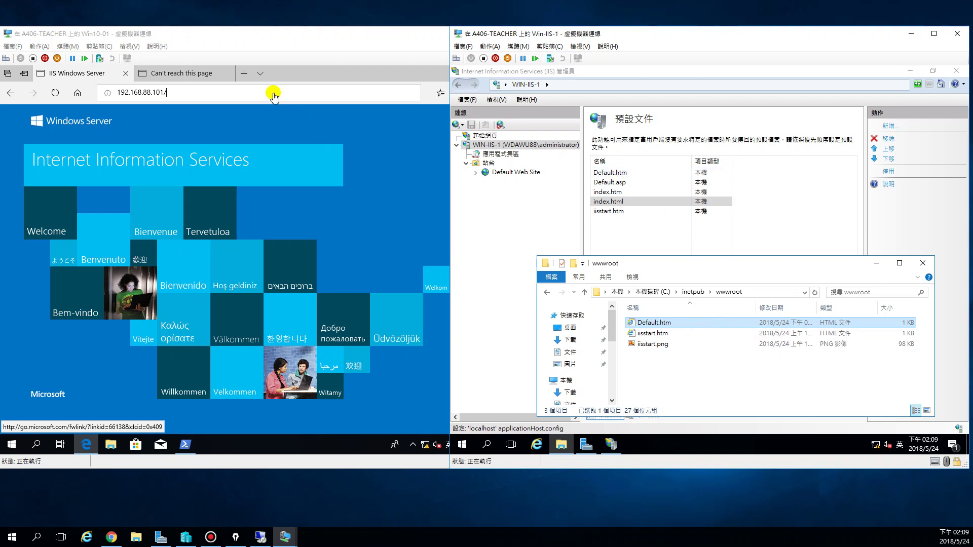
- Switch to Edge on the Win10-01 machine and go to the address 192.168.88.101 in the address bar
left_click(273, 92)
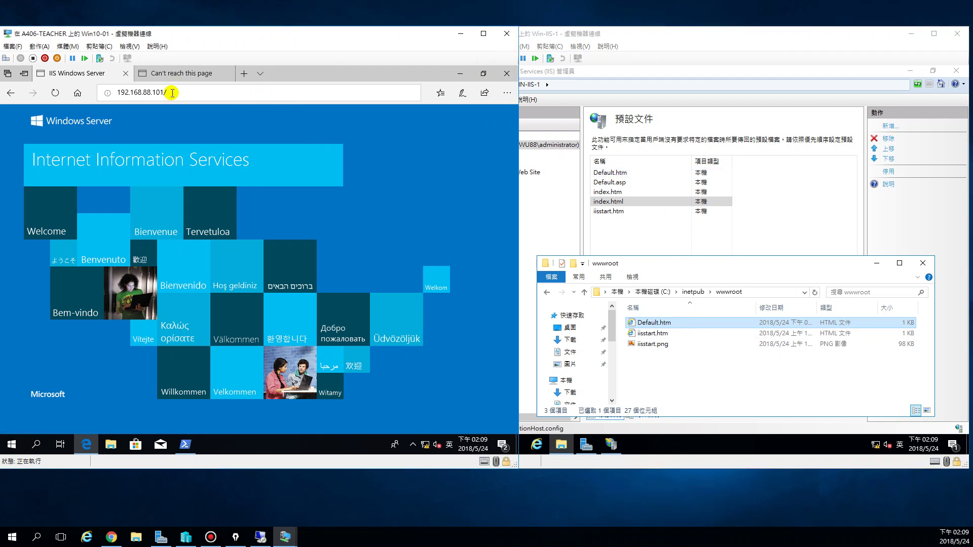